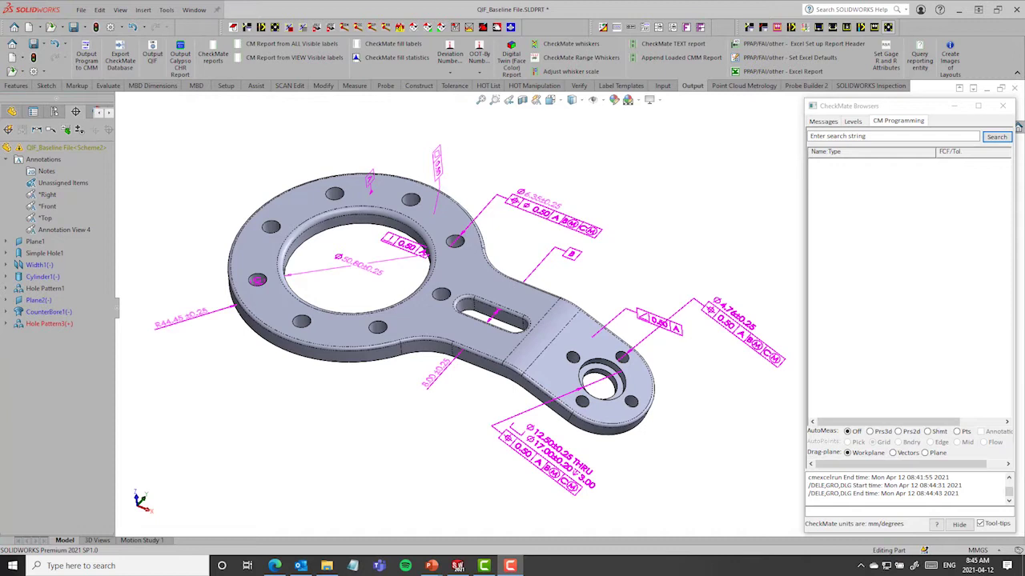
- Run AutoMBD with the default MBD loader options to generate the 07 - CheckMate Default Program
key("XF86AudioRaiseVolume")
mouse_move(464, 402)
middle_mouse_down()
mouse_move(460, 354)
mouse_move(489, 424)
mouse_move(465, 395)
mouse_move(435, 405)
mouse_move(455, 414)
mouse_move(488, 402)
mouse_move(447, 390)
middle_mouse_up()
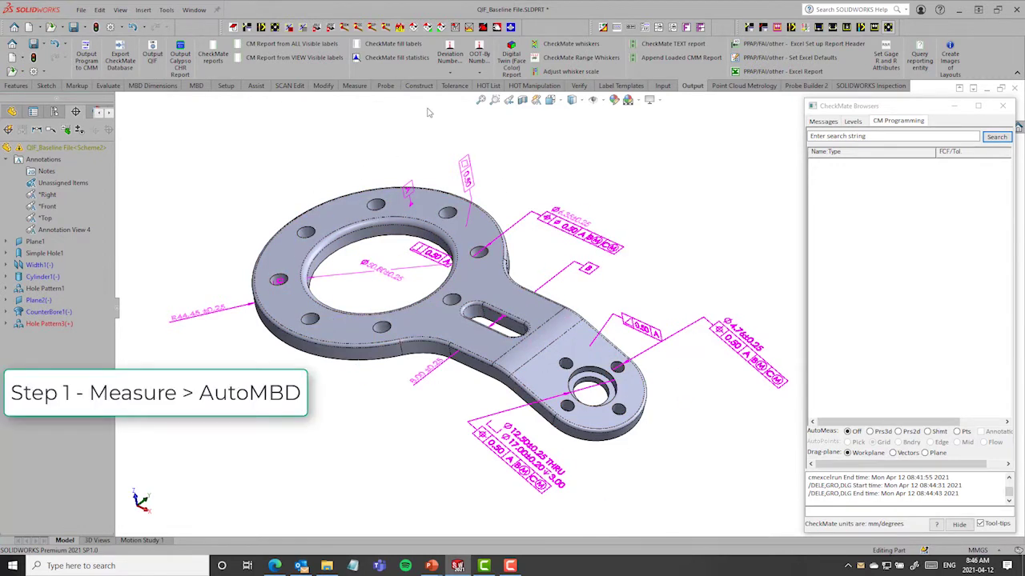
left_click(355, 85)
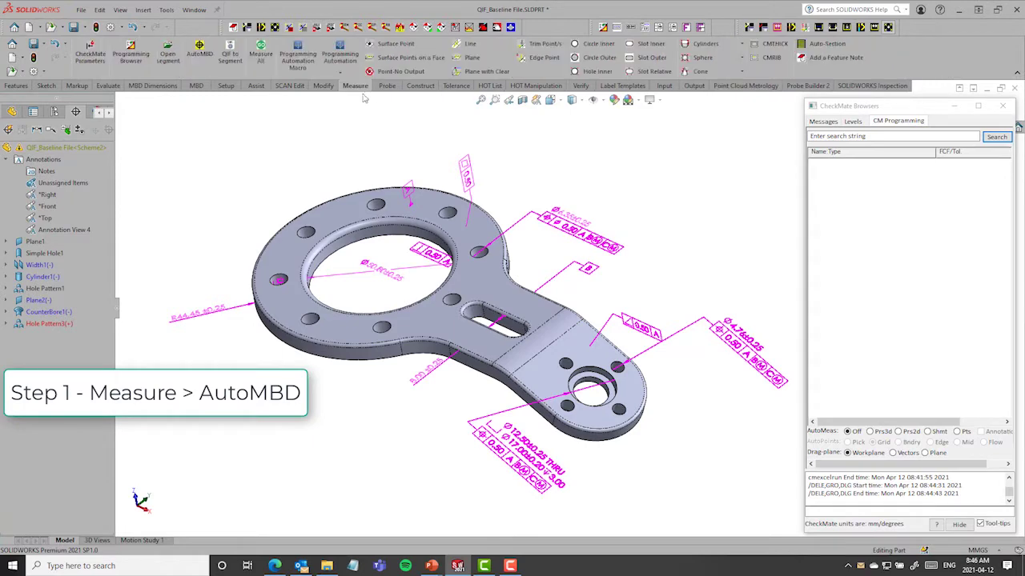
left_click(200, 52)
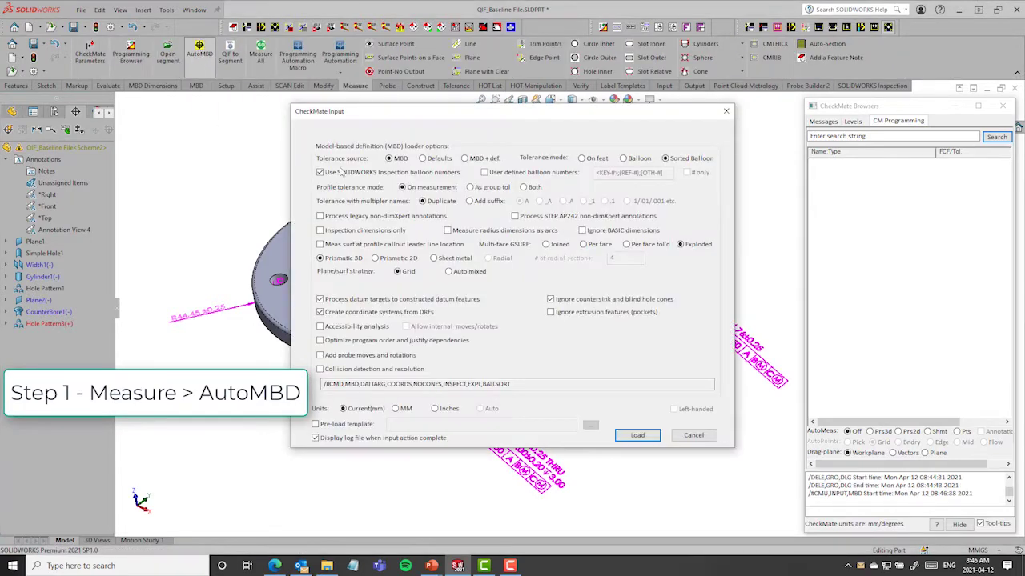
left_click(645, 437)
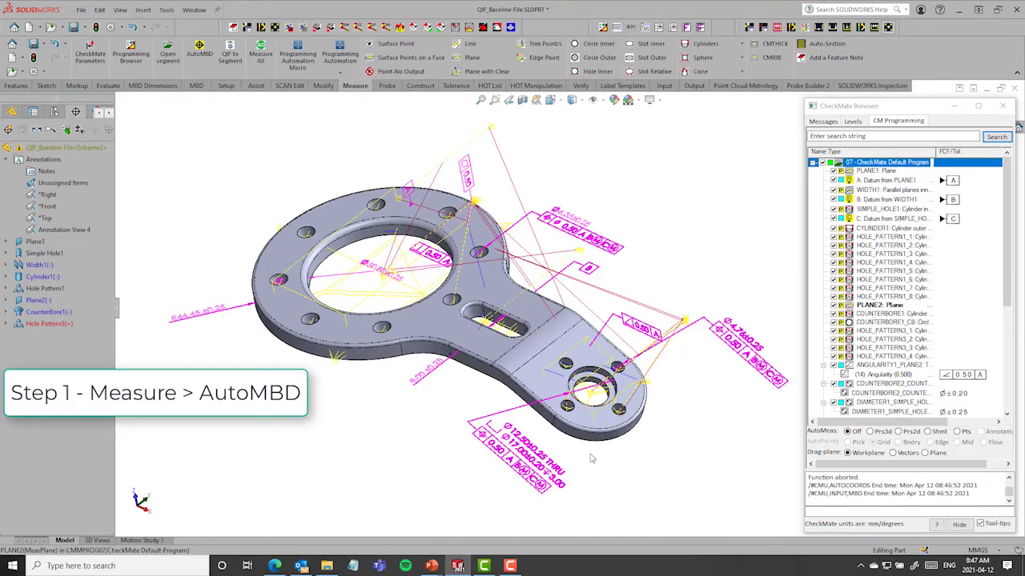
- Turn on SIM Spheres to show the program's probe points as red spheres
middle_click_drag(590, 457, 588, 416)
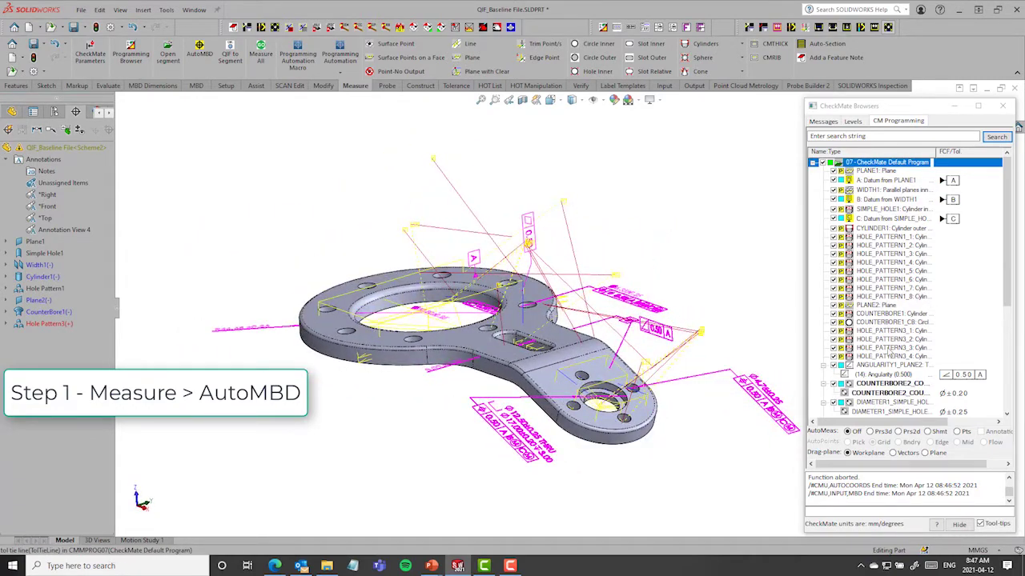
scroll(889, 349, "down", 2)
scroll(887, 345, "up", 2)
middle_click_drag(324, 424, 346, 480)
left_click(579, 86)
left_click(438, 54)
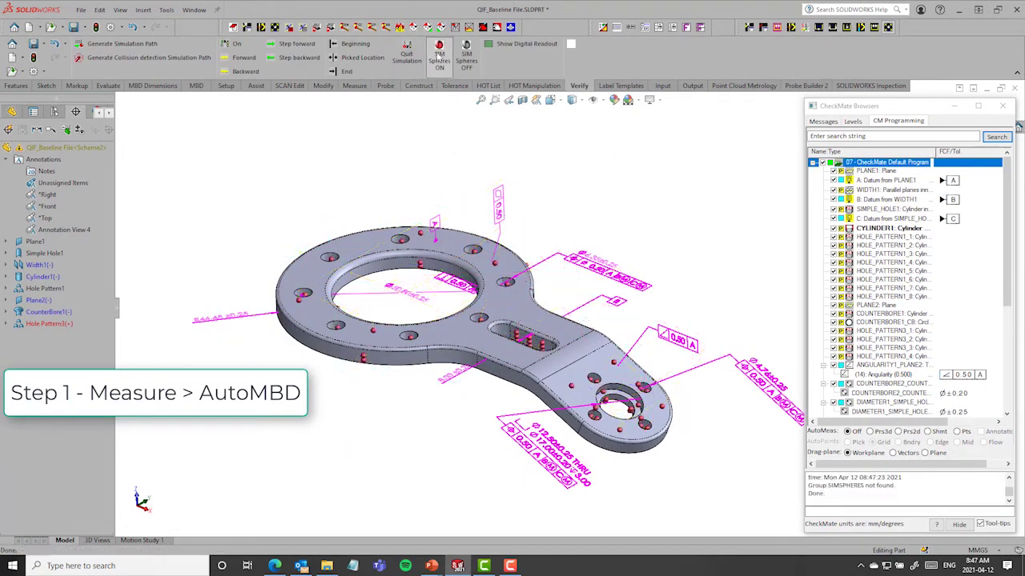
- Orbit the bracket to inspect the probe spheres on its faces, holes and counterbores
middle_click_drag(469, 384, 441, 473)
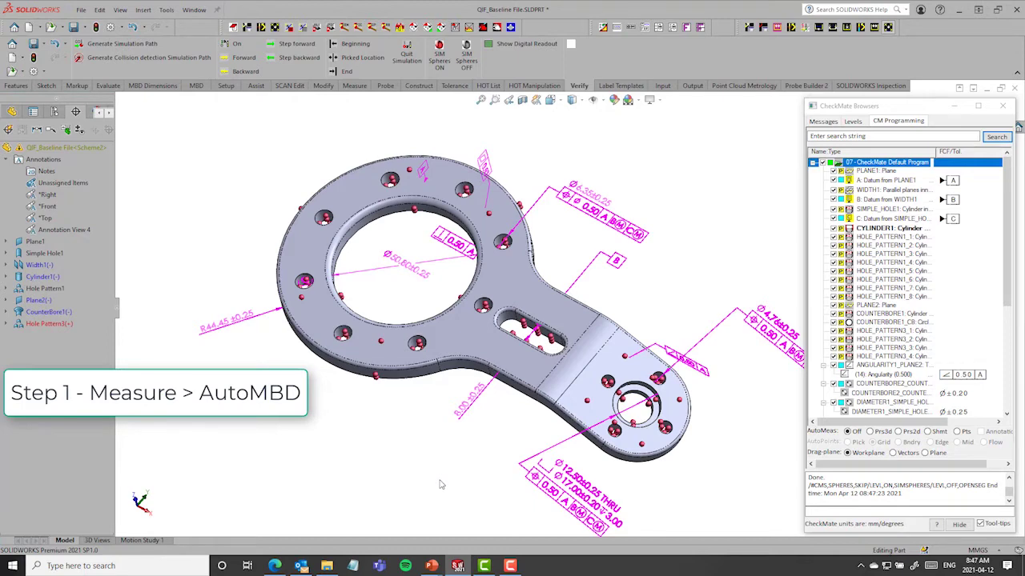
middle_click_drag(415, 415, 428, 366)
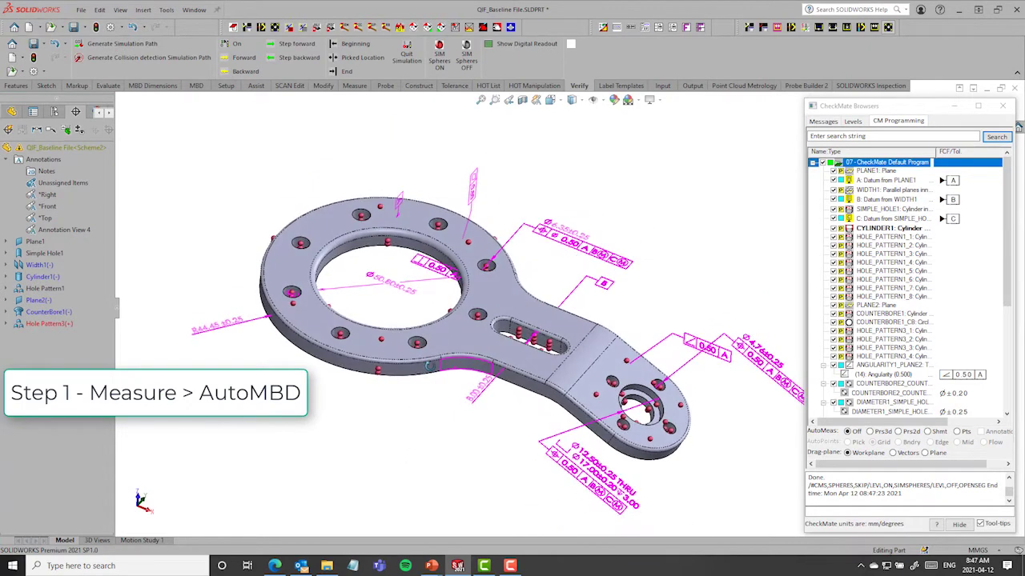
left_click(638, 374)
middle_click_drag(638, 374, 712, 373)
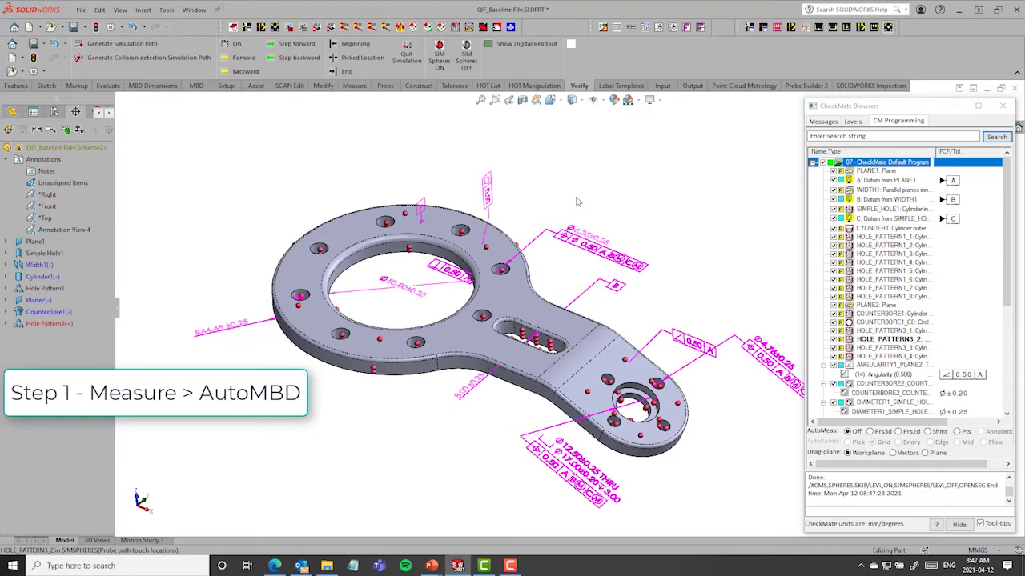
- Load GOM Black Bracket.stl as a point-cloud colour map over the bracket
left_click(736, 88)
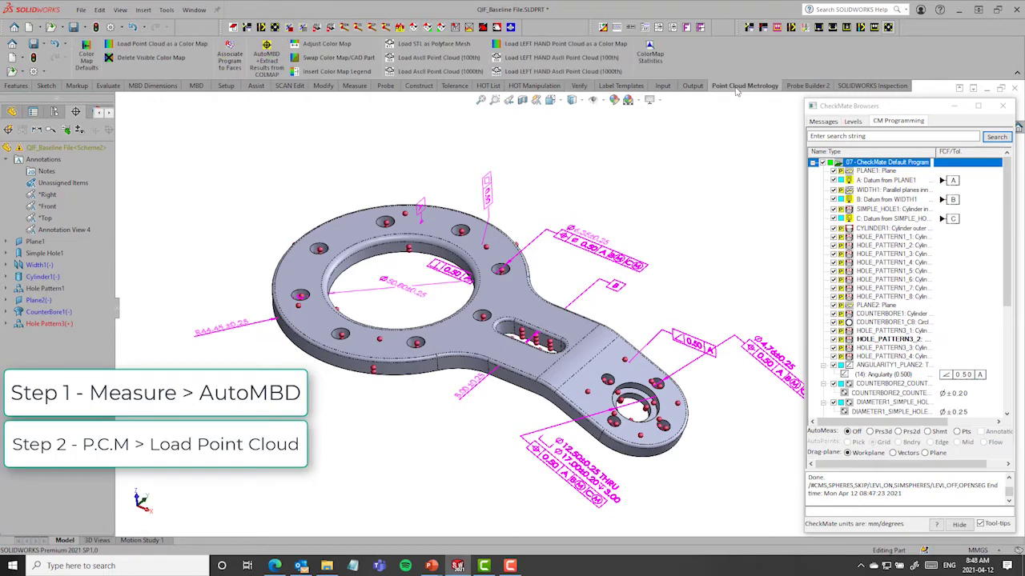
left_click(158, 45)
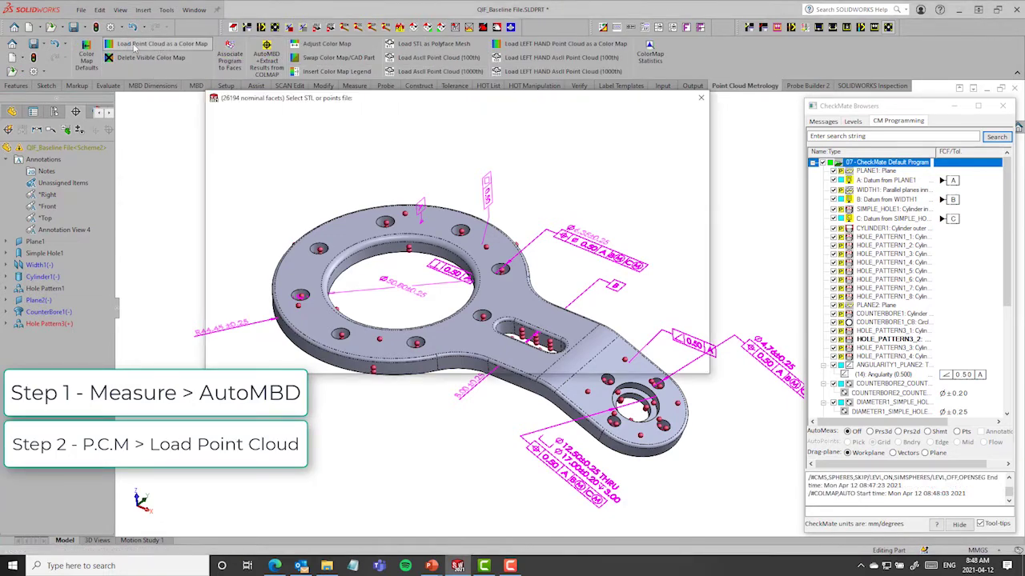
left_click(400, 170)
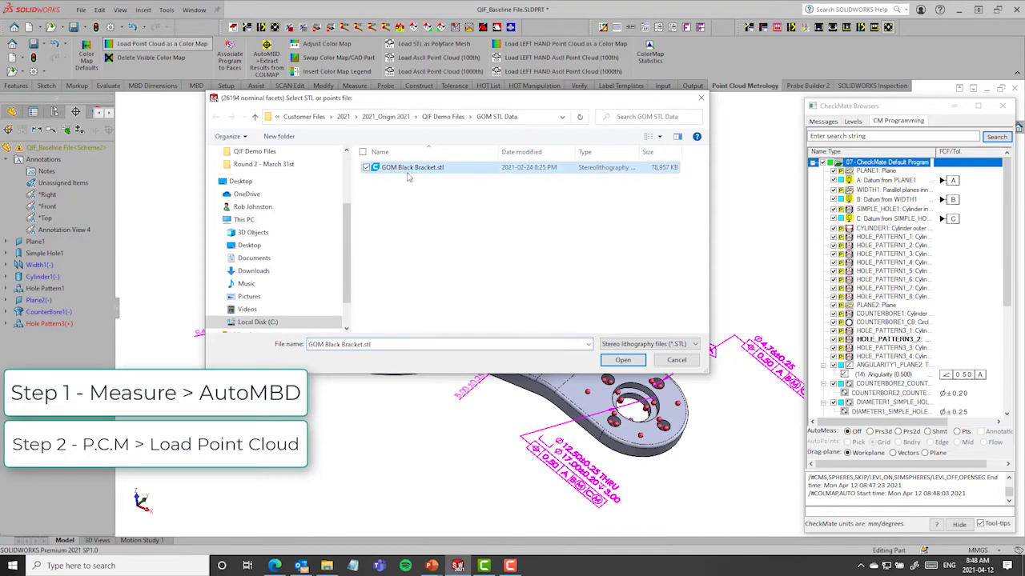
left_click(622, 360)
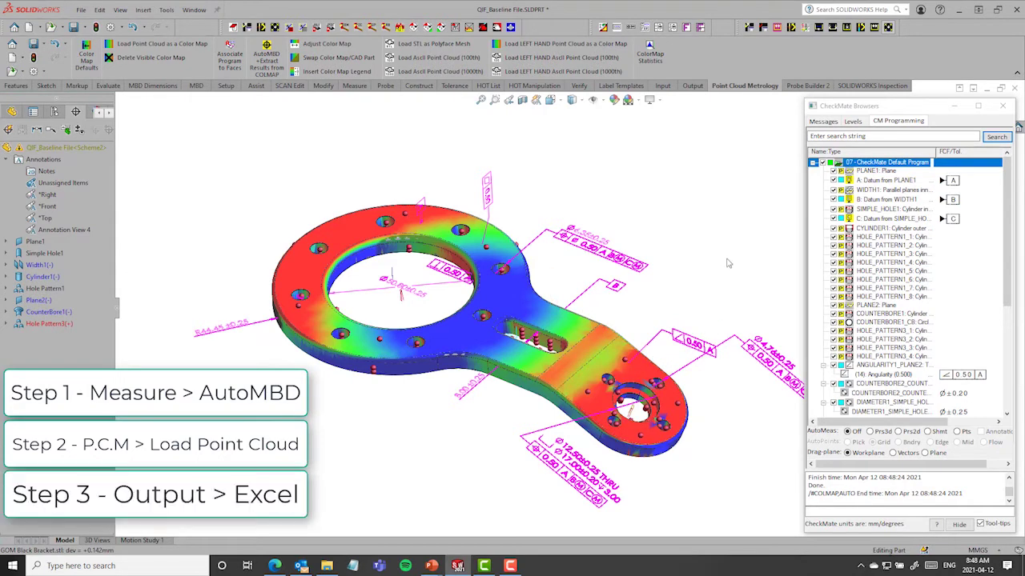
- Accept the Excel defaults and export the Tolerance Condensed report for the GOM BLACK BRACKET data group
left_click(693, 86)
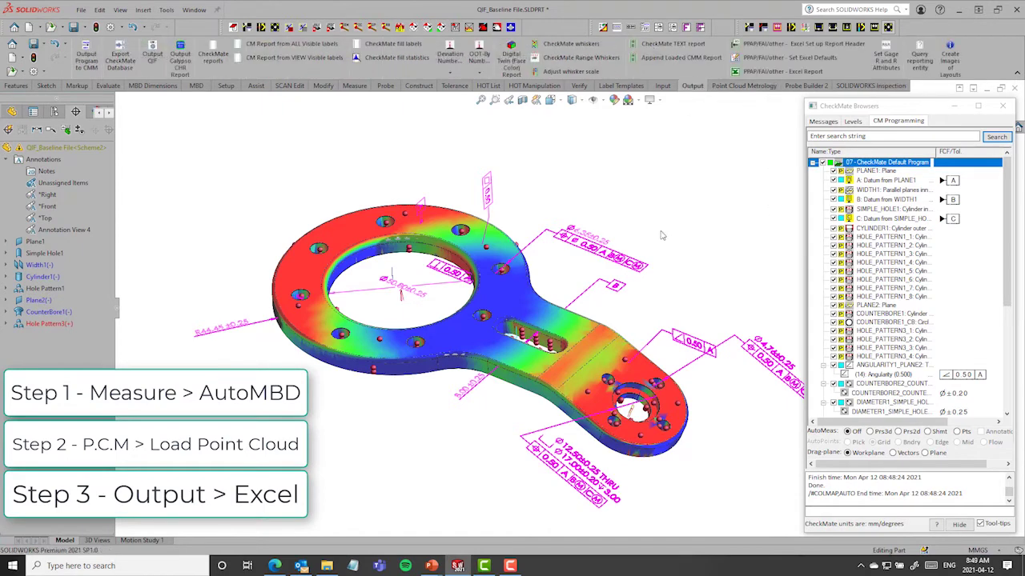
left_click(760, 58)
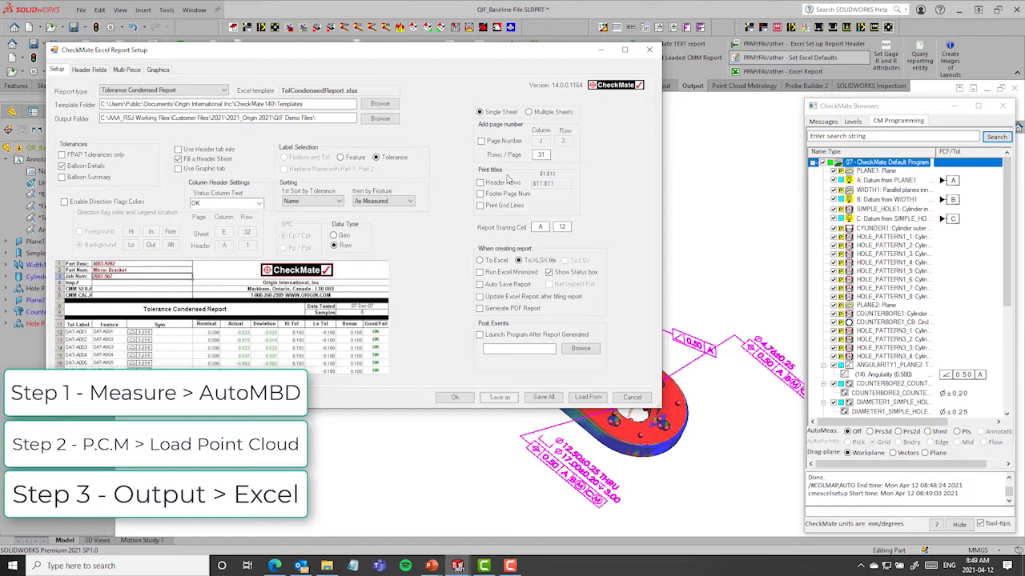
left_click(455, 398)
left_click(742, 73)
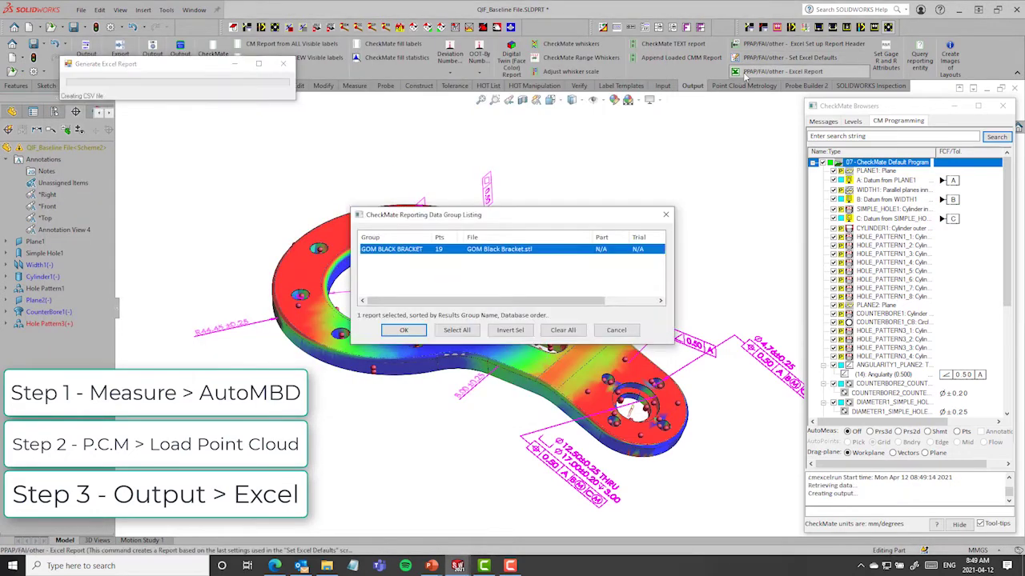
left_click(402, 331)
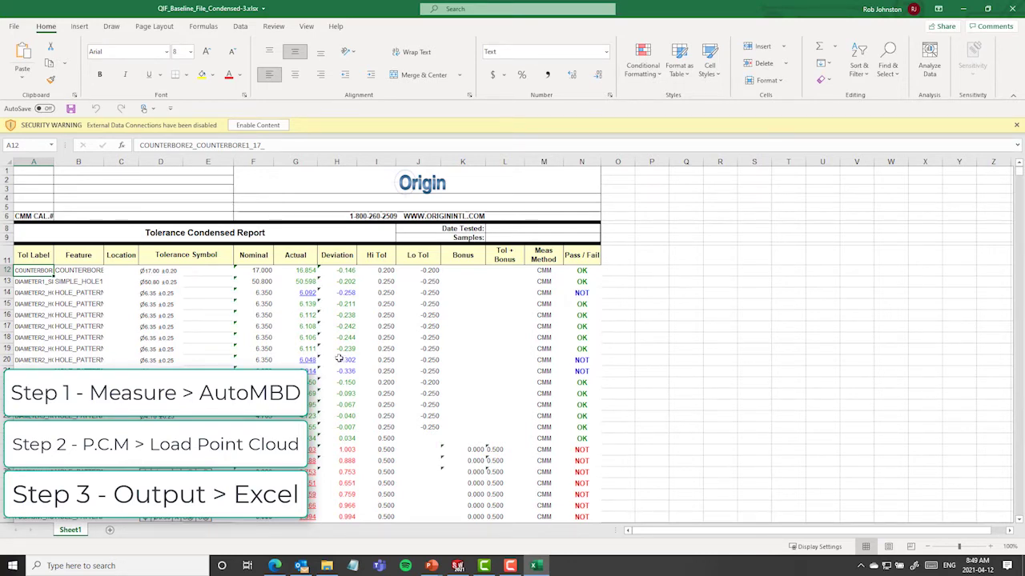
- Review the OK and NOT results in QIF_Baseline_File_Condensed-3.xlsx, then close Excel
scroll(339, 359, "down", 5)
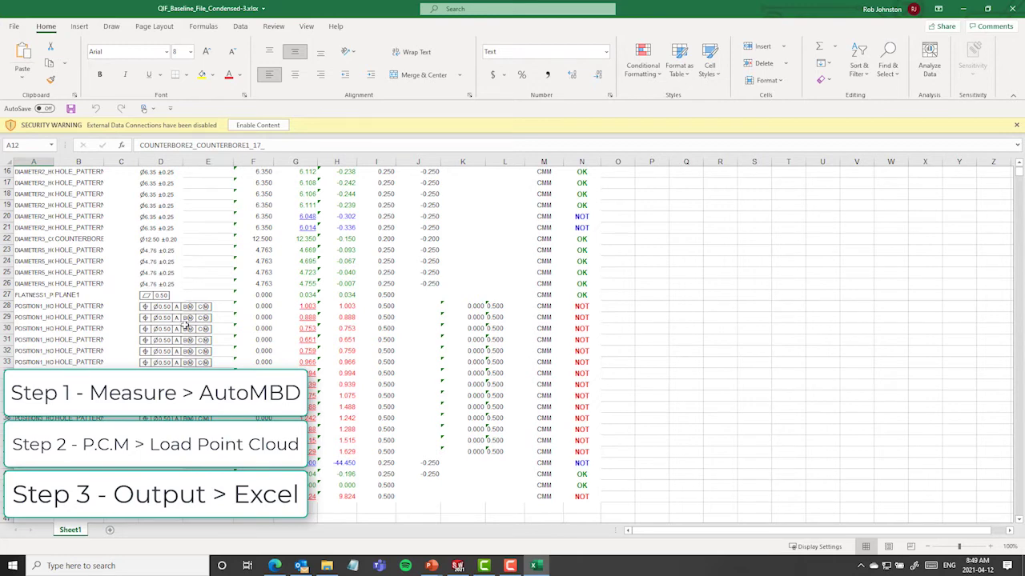
scroll(184, 322, "down", 3)
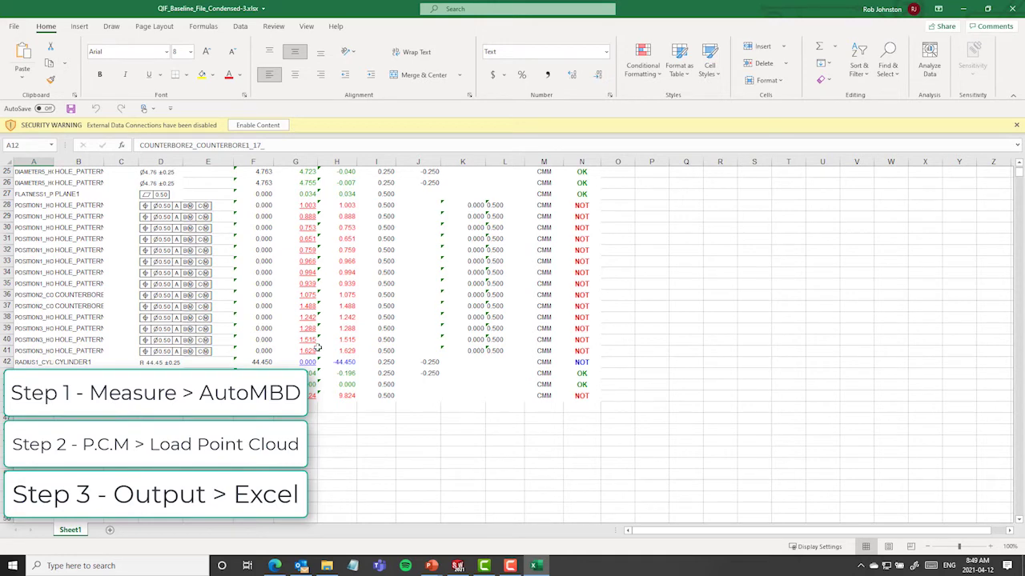
scroll(338, 398, "up", 8)
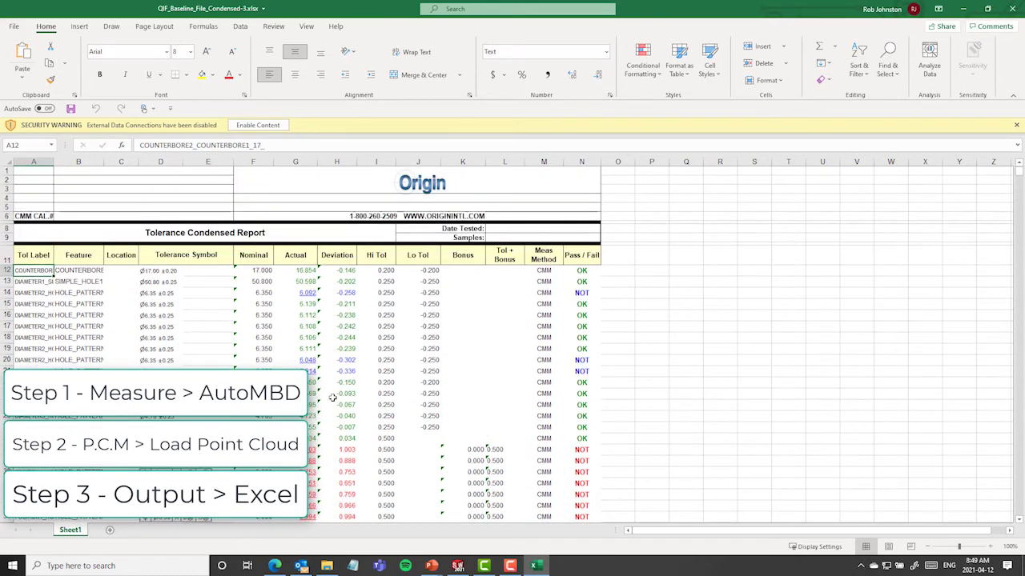
left_click(1011, 9)
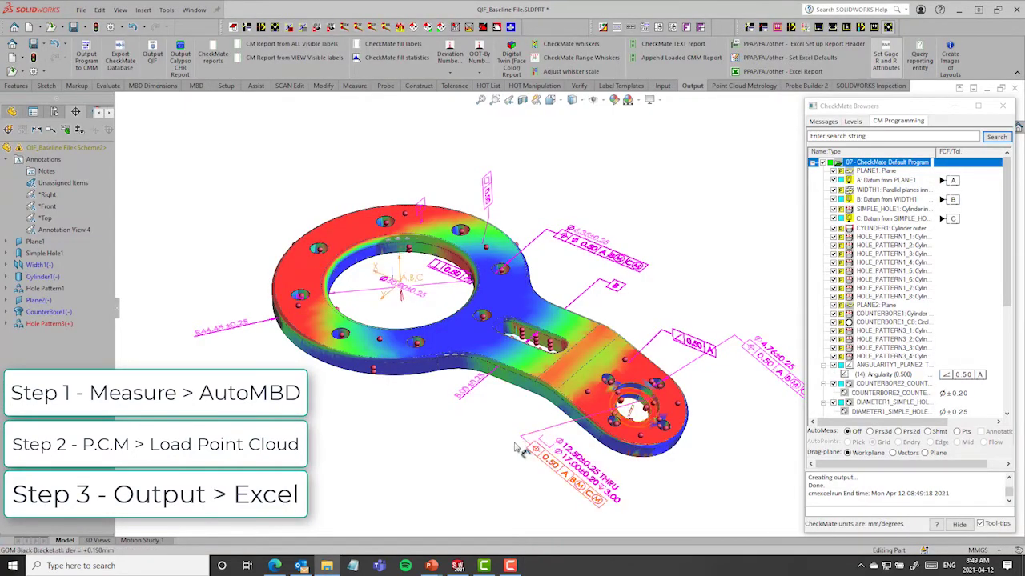
middle_click_drag(524, 385, 507, 425)
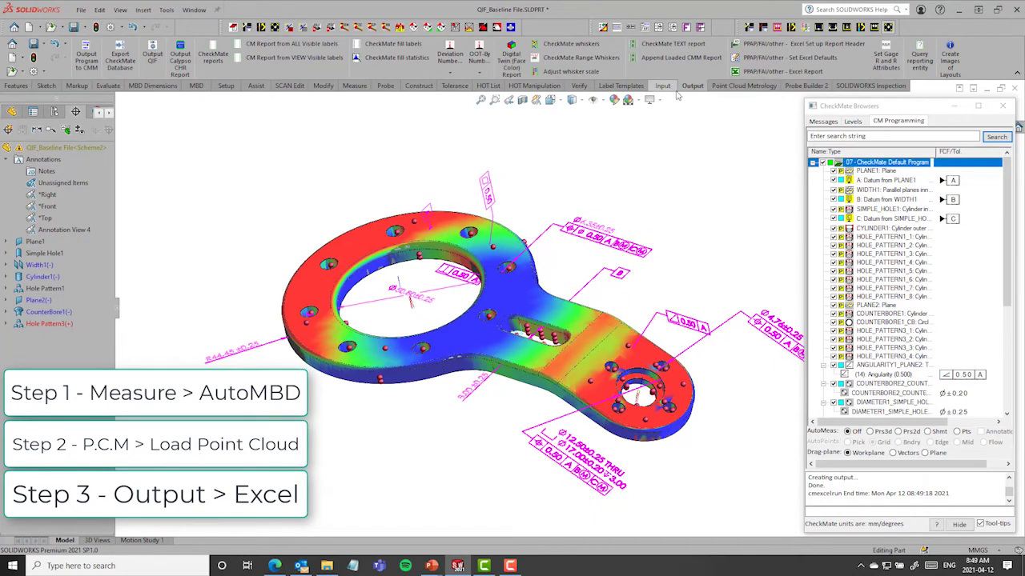
left_click(354, 85)
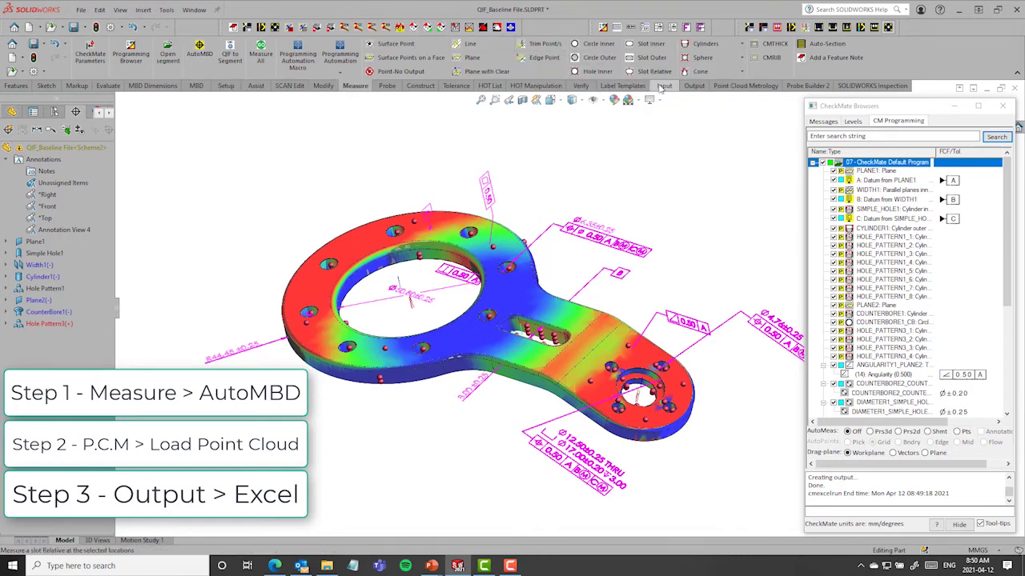
left_click(745, 85)
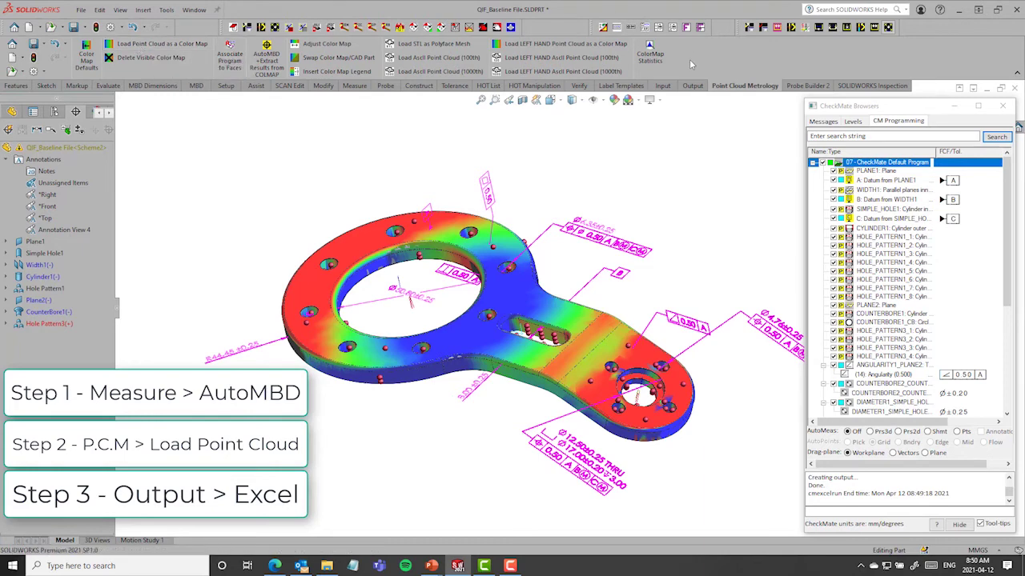
left_click(694, 86)
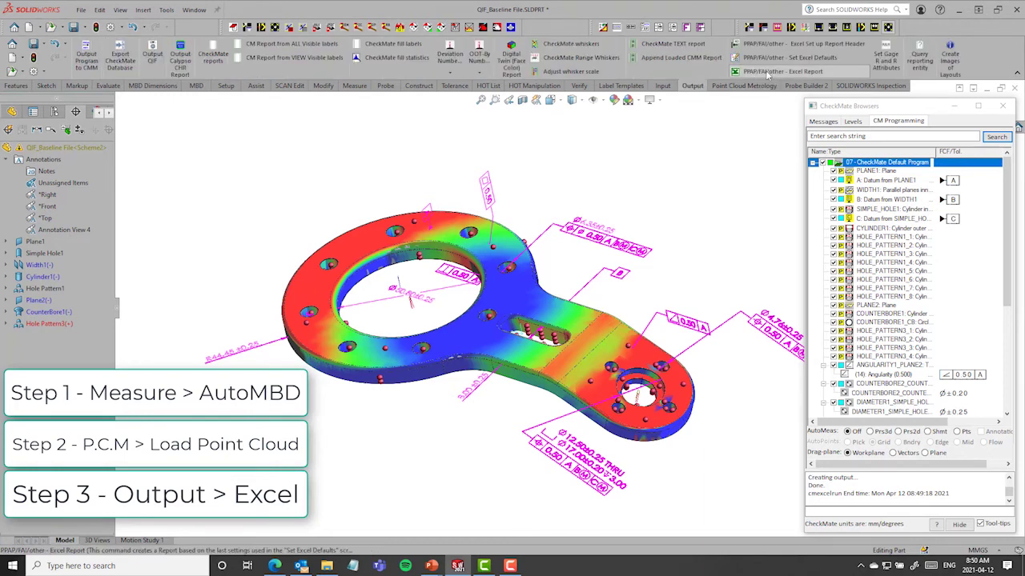